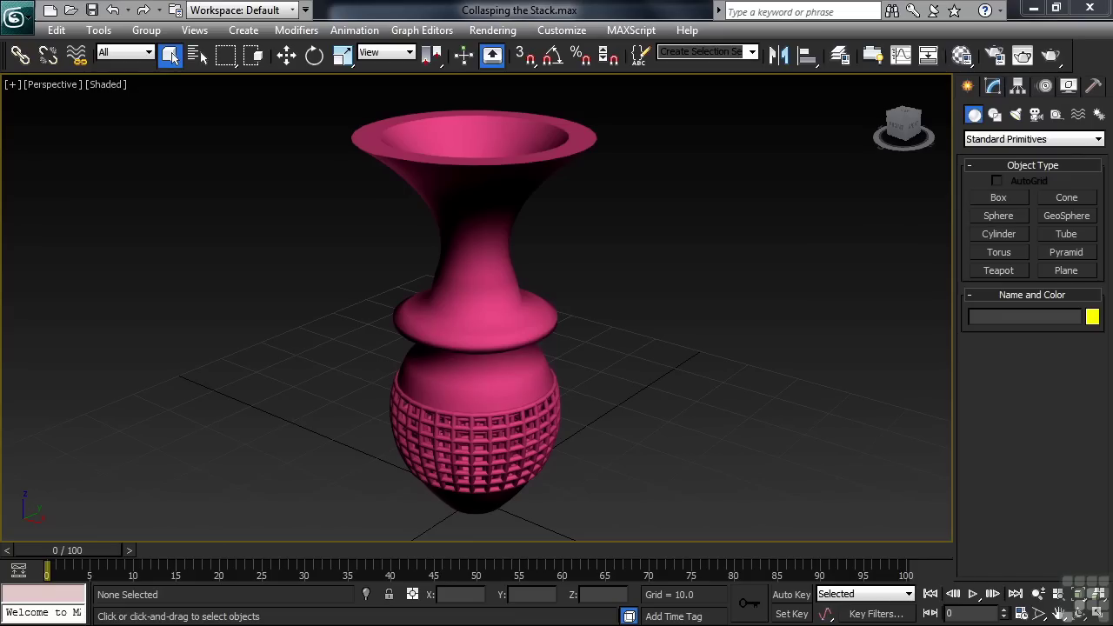
- Select the vase and enlarge its Modify panel stack list to show all eight modifiers
middle_click_drag(565, 487, 569, 301, "alt")
left_click(530, 308)
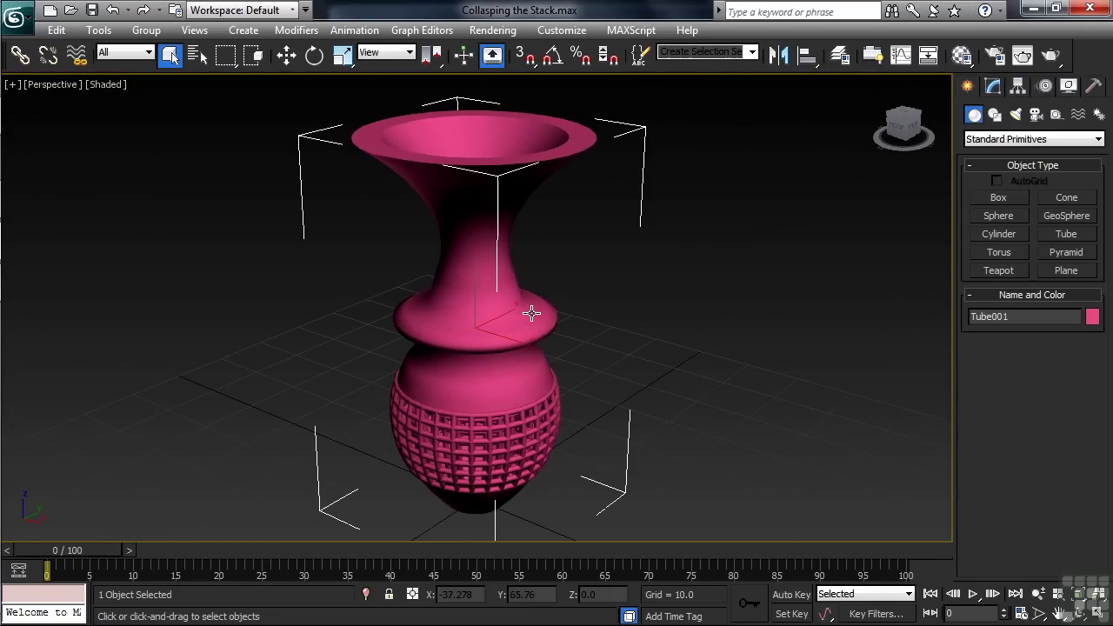
left_click(992, 87)
left_click_drag(1030, 277, 1030, 315)
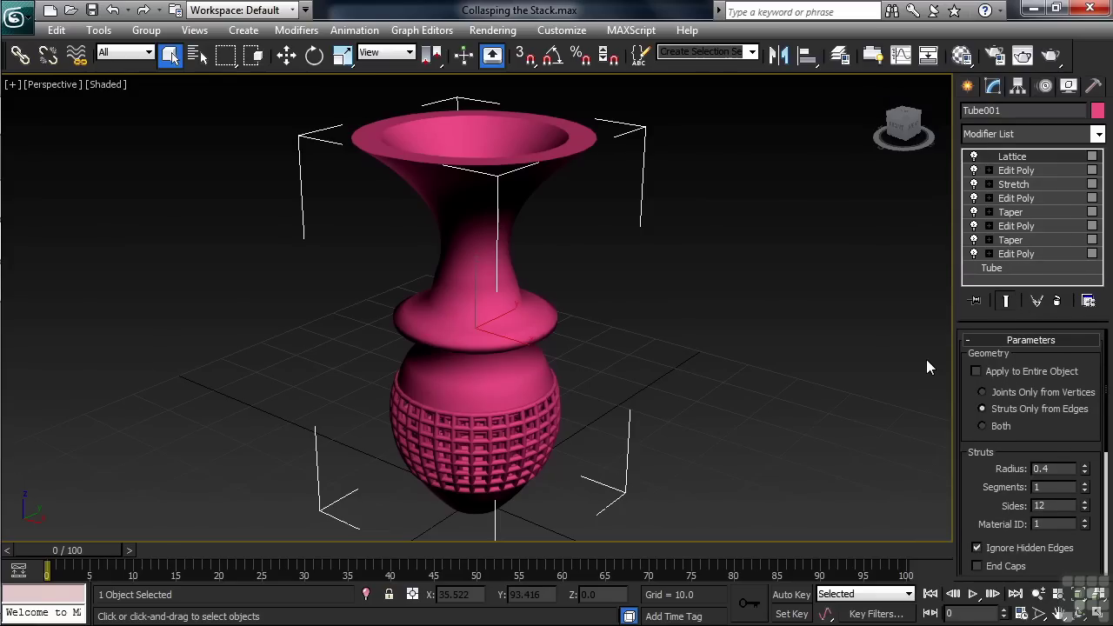
- Try the Stretch and Taper spinners without keeping changes, then open the base Tube parameters
left_click(1013, 185)
left_click_drag(1075, 372, 1016, 483)
left_click(1011, 213)
left_click(1010, 240)
right_click(1016, 482)
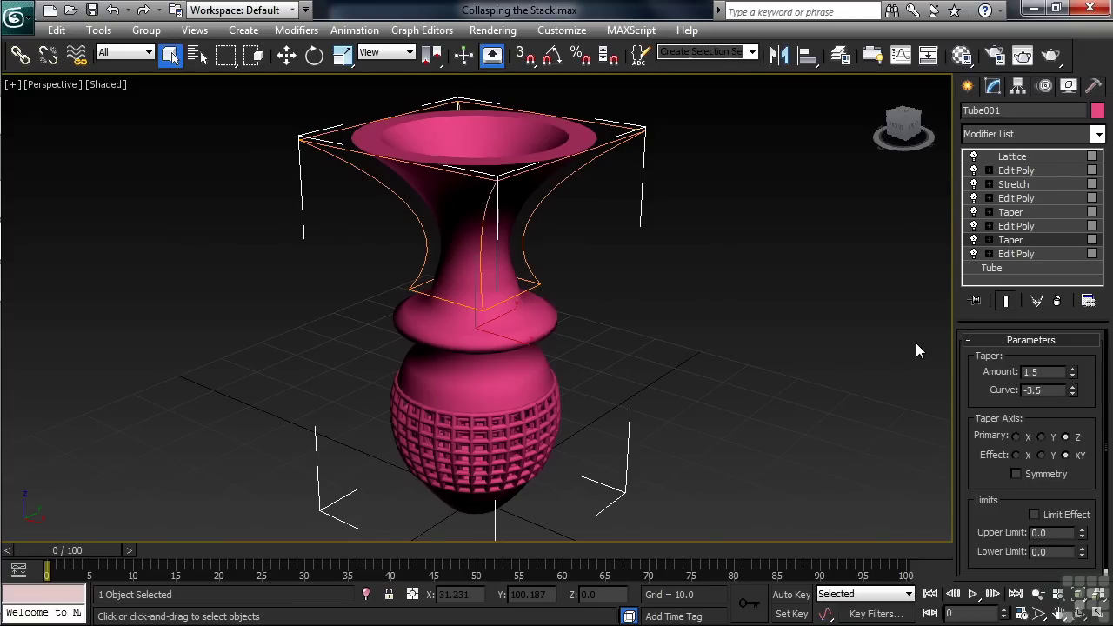
left_click(993, 271)
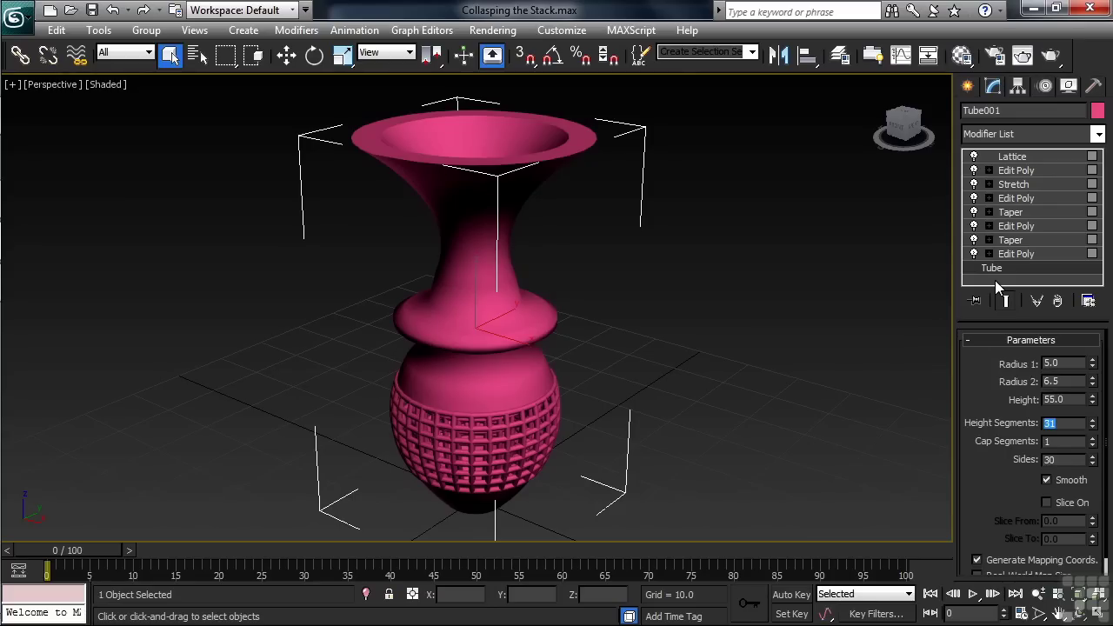
- Collapse All of Tube001's modifier stack, holding the scene before confirming
right_click(996, 285)
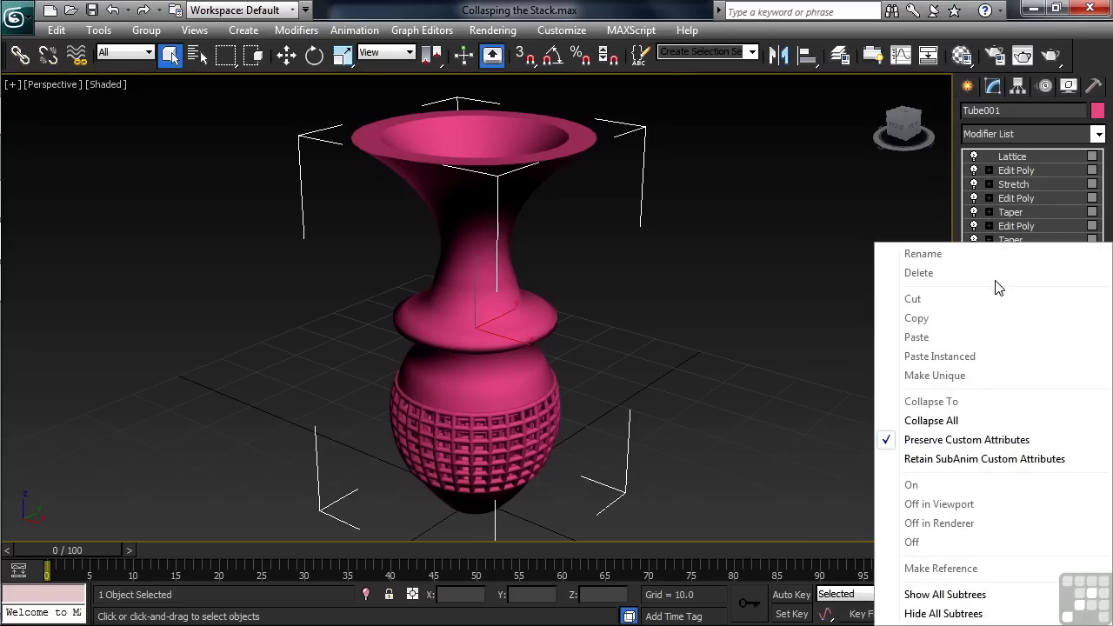
left_click(932, 421)
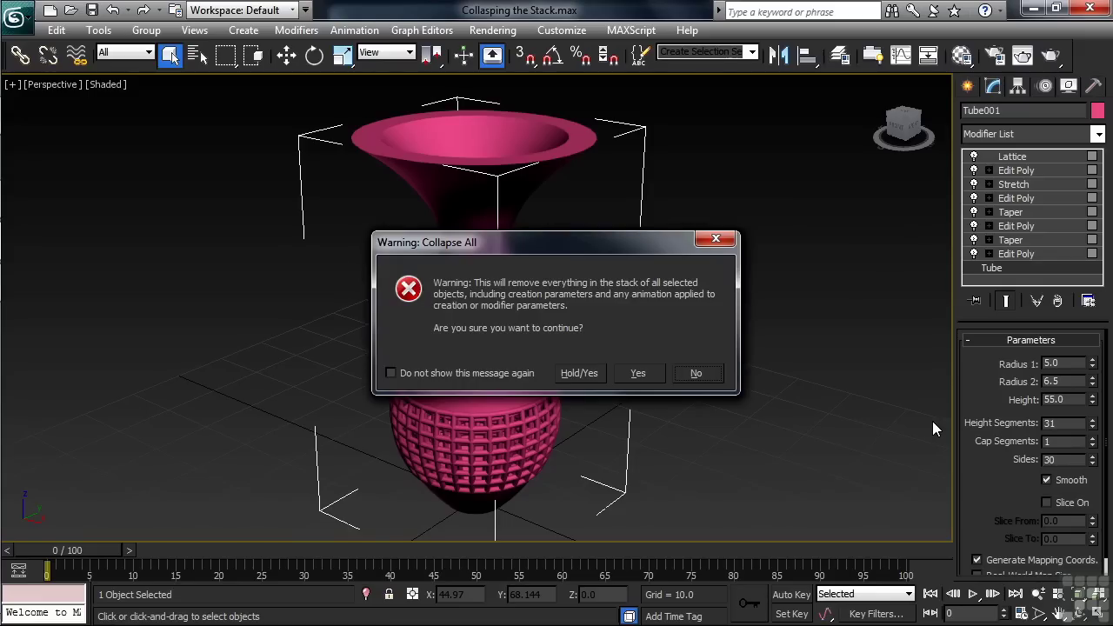
left_click(588, 372)
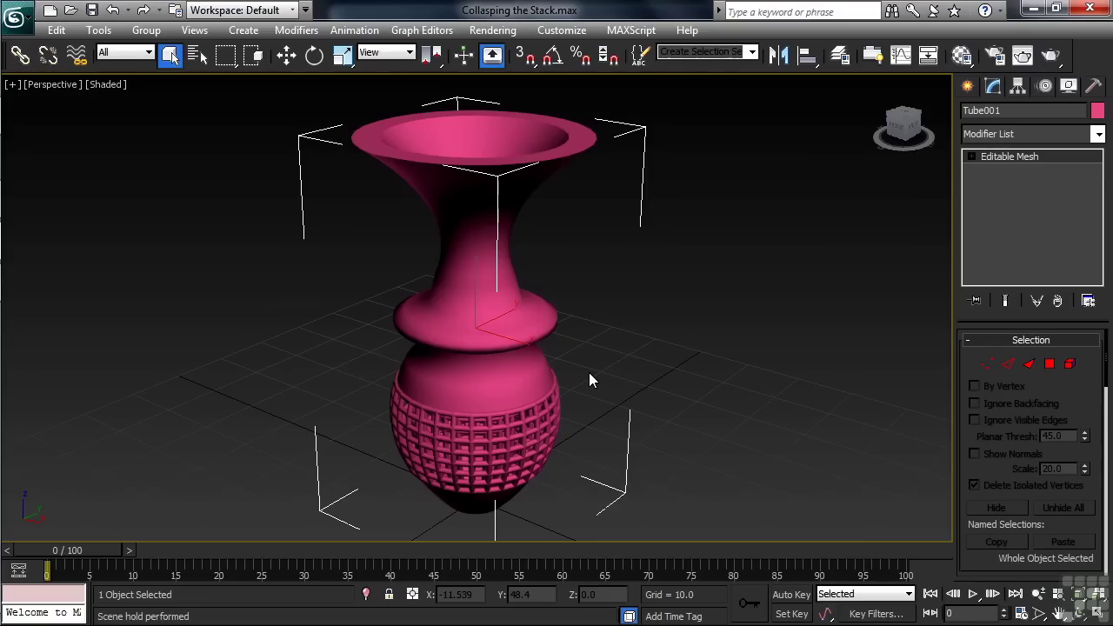
- Fetch the held scene to restore the vase's original modifier stack
left_click(55, 31)
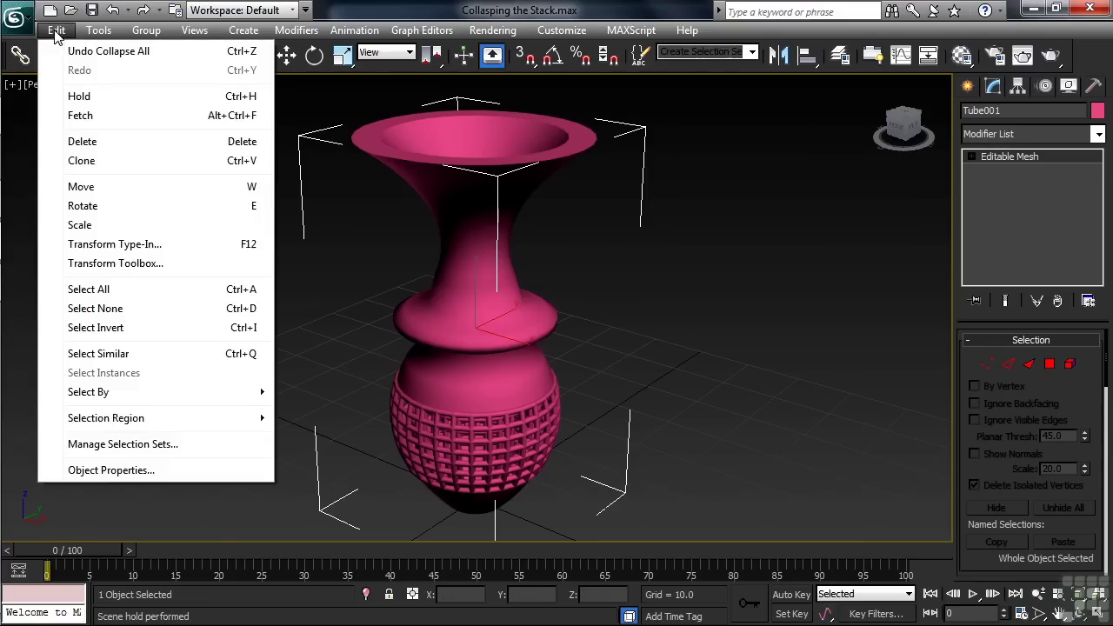
left_click(83, 116)
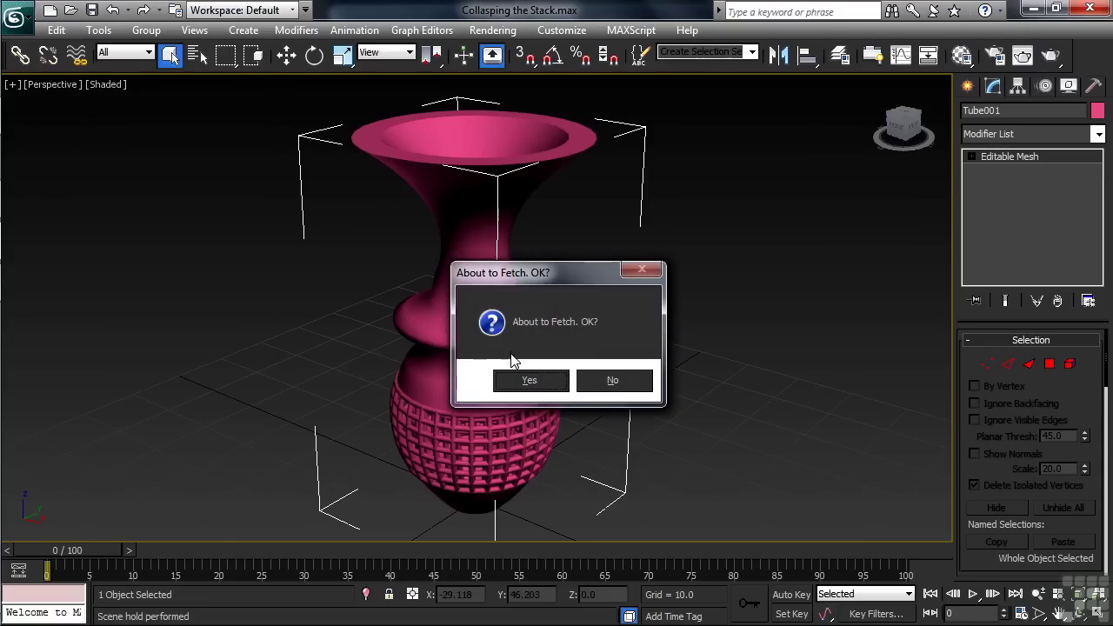
left_click(527, 380)
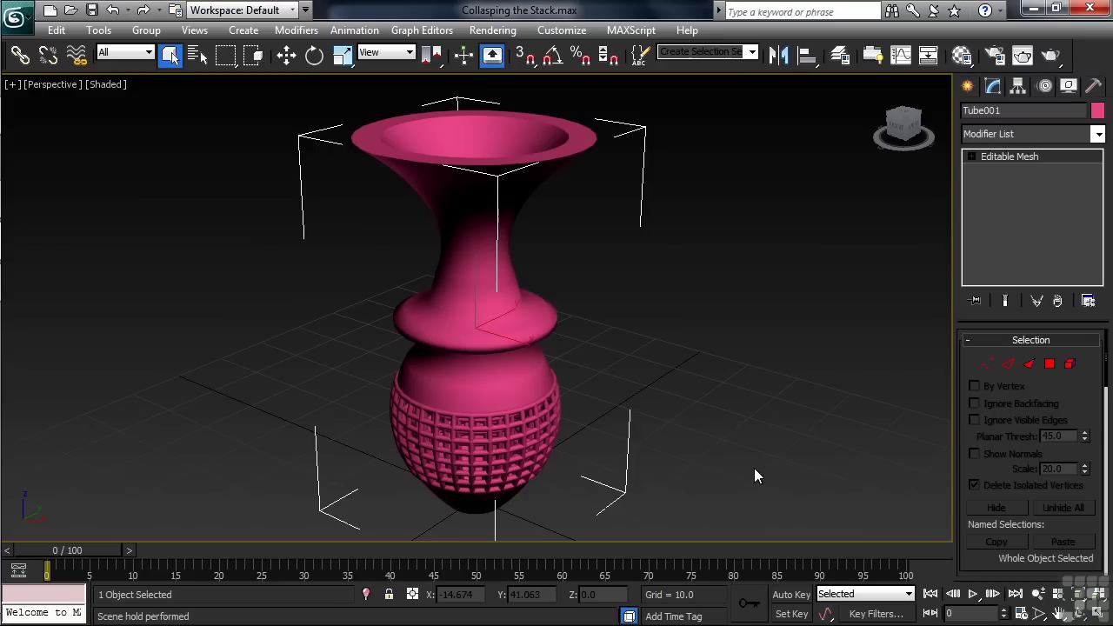
- Collapse the vase's stack up through the upper Taper, holding the scene first
left_click(496, 453)
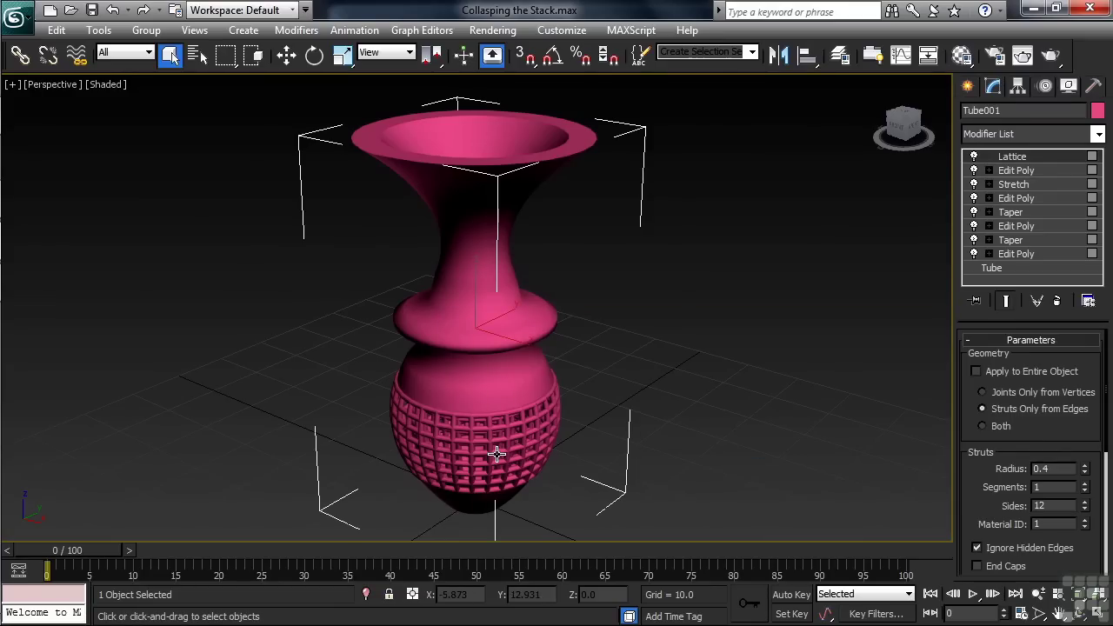
left_click(1018, 215)
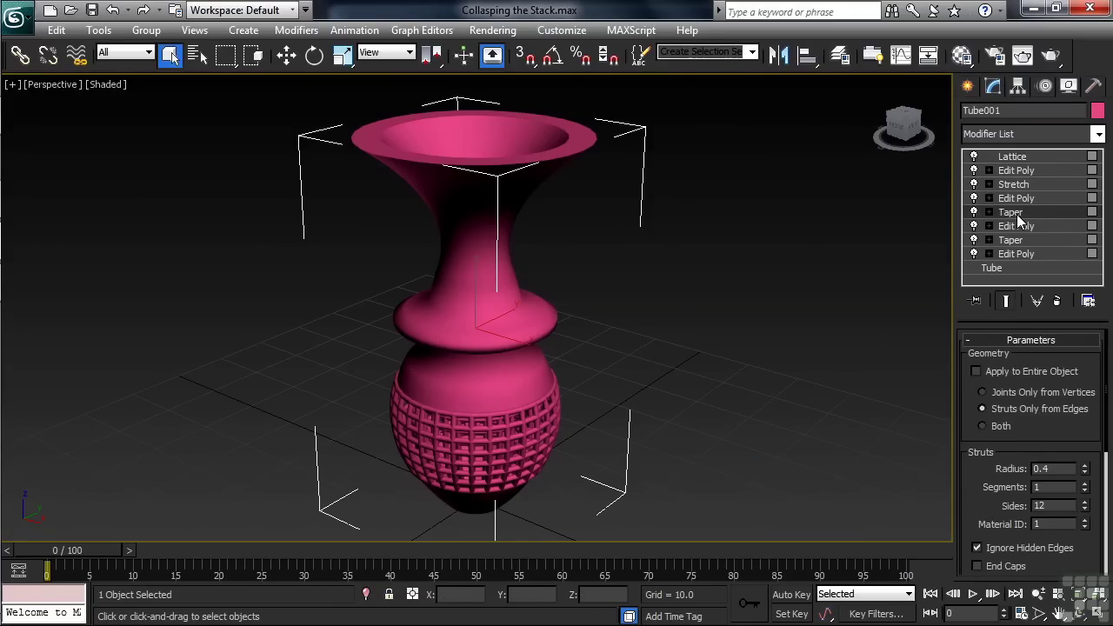
right_click(1019, 219)
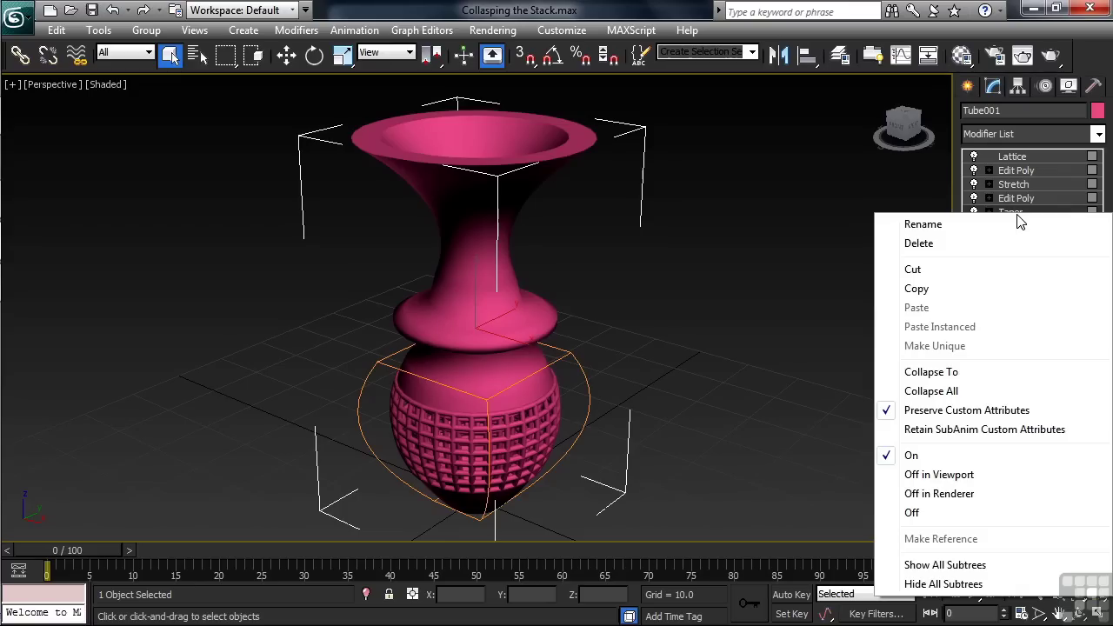
left_click(929, 373)
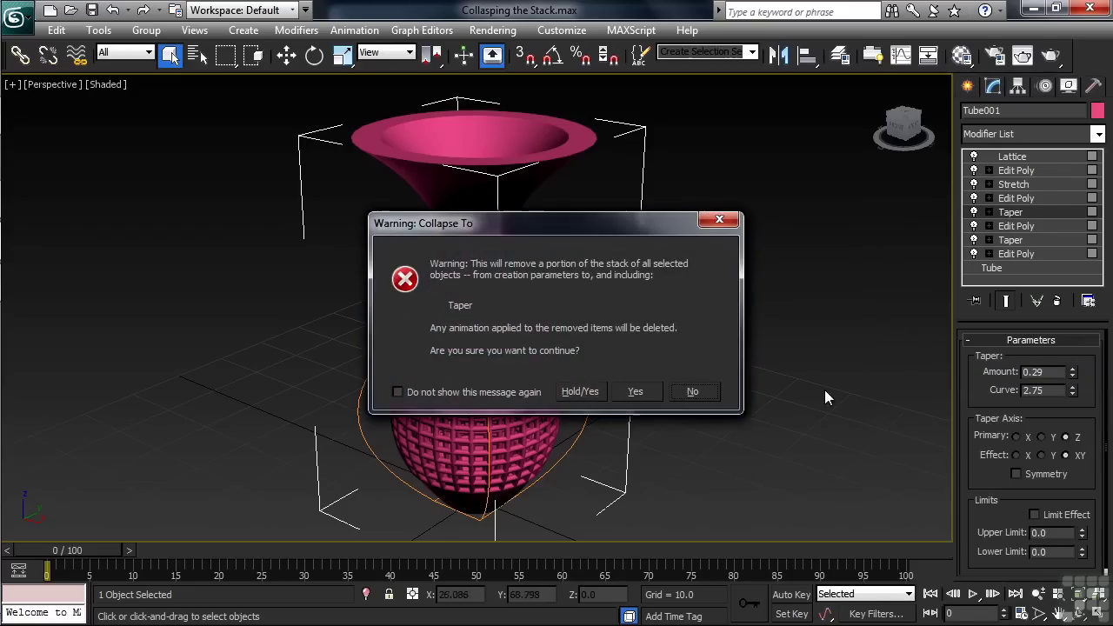
left_click(579, 392)
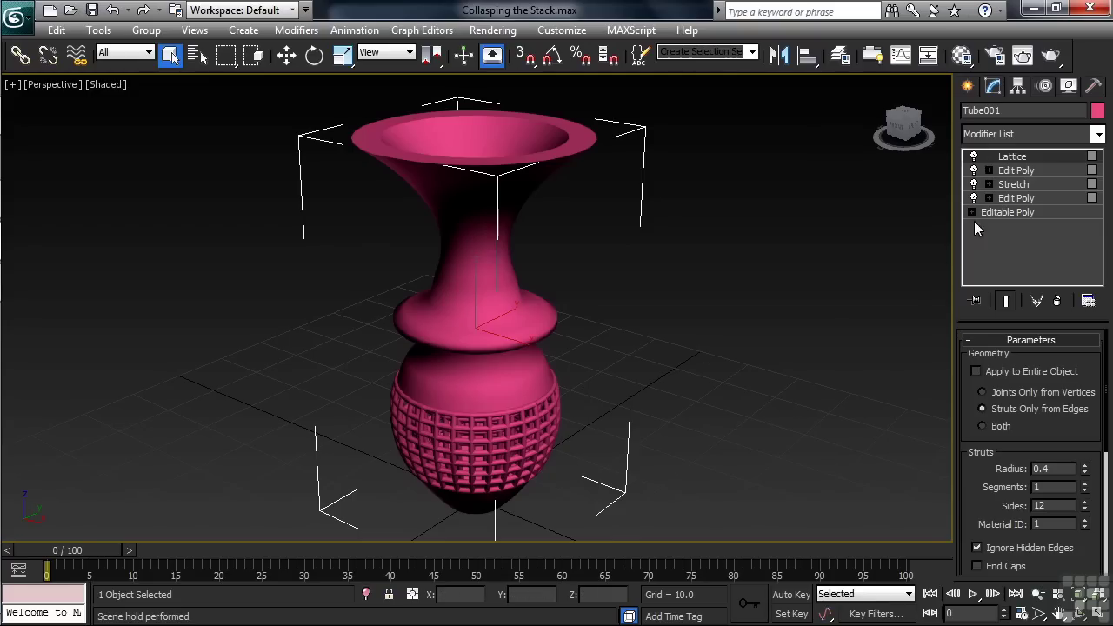
- Test the Stretch spinner at -1.0, then fetch the held scene back
left_click(1013, 184)
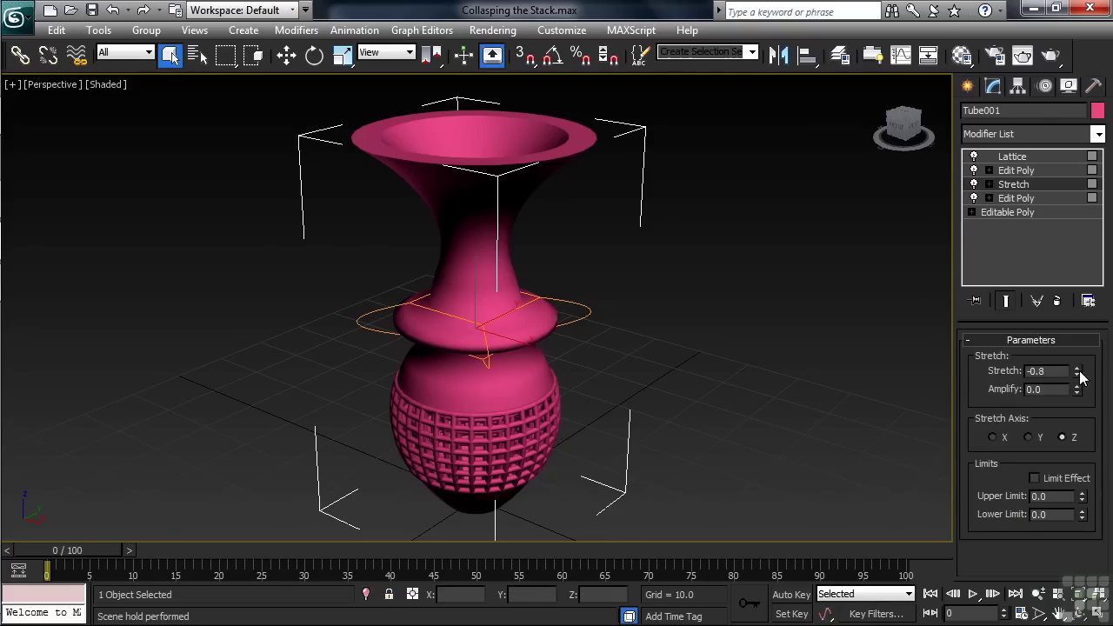
left_click_drag(1076, 373, 1078, 379)
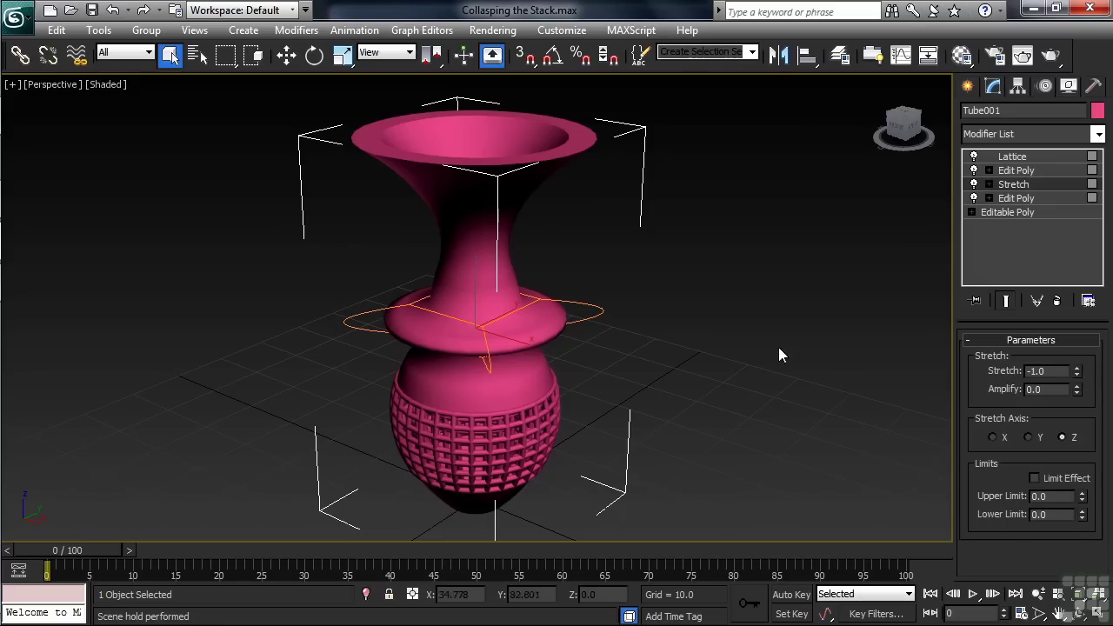
left_click(57, 31)
left_click(81, 117)
left_click(531, 383)
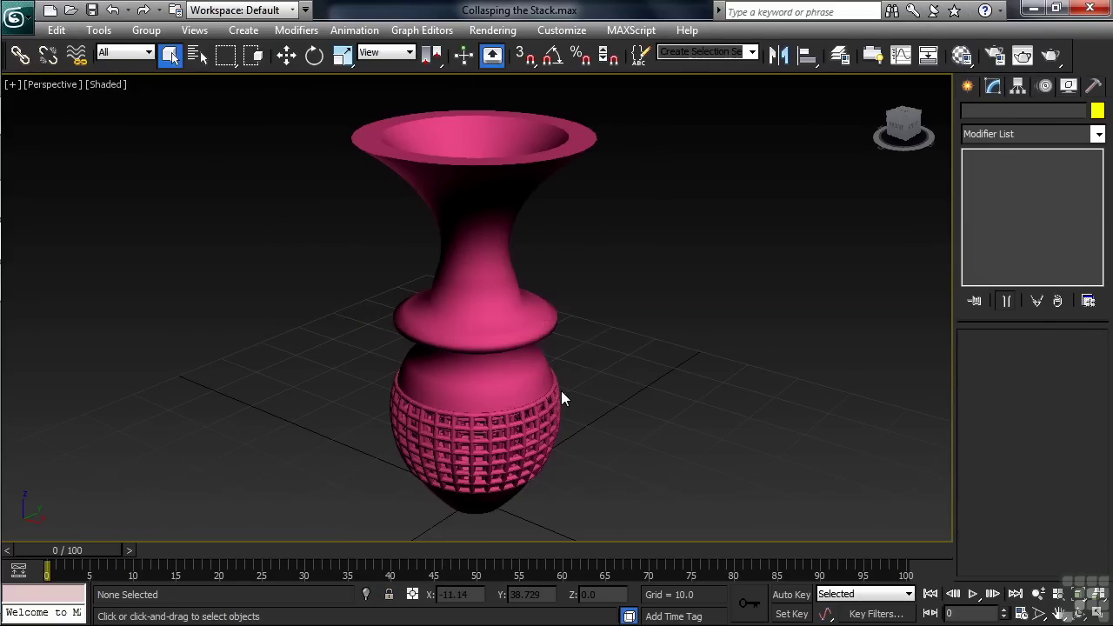
- Convert the selected vase Tube001 to Editable Poly via Convert To
left_click(540, 388)
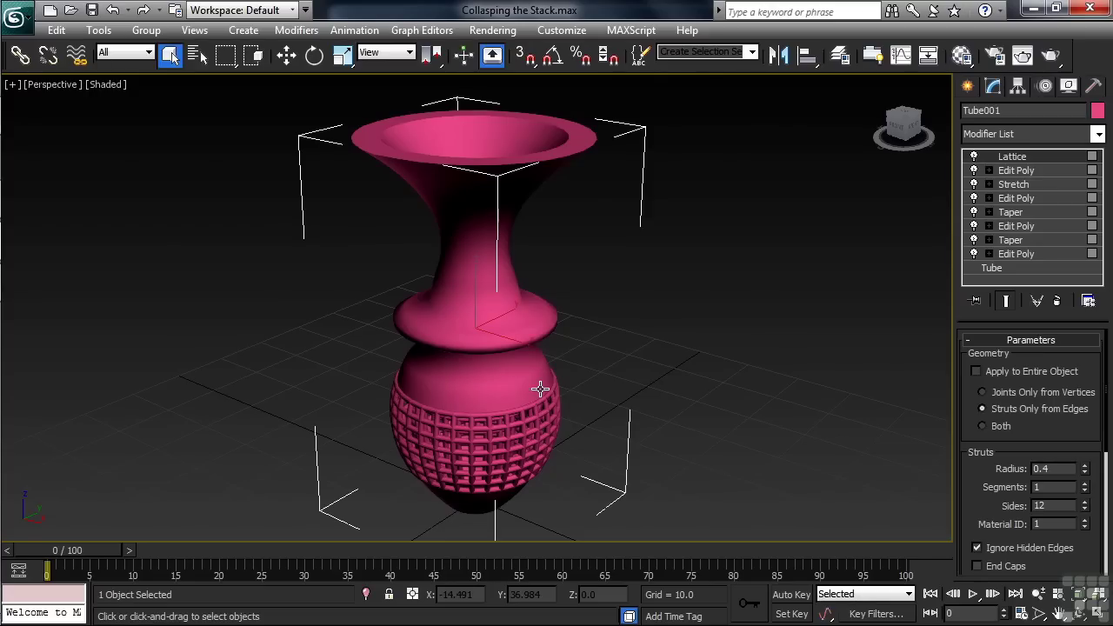
right_click(497, 327)
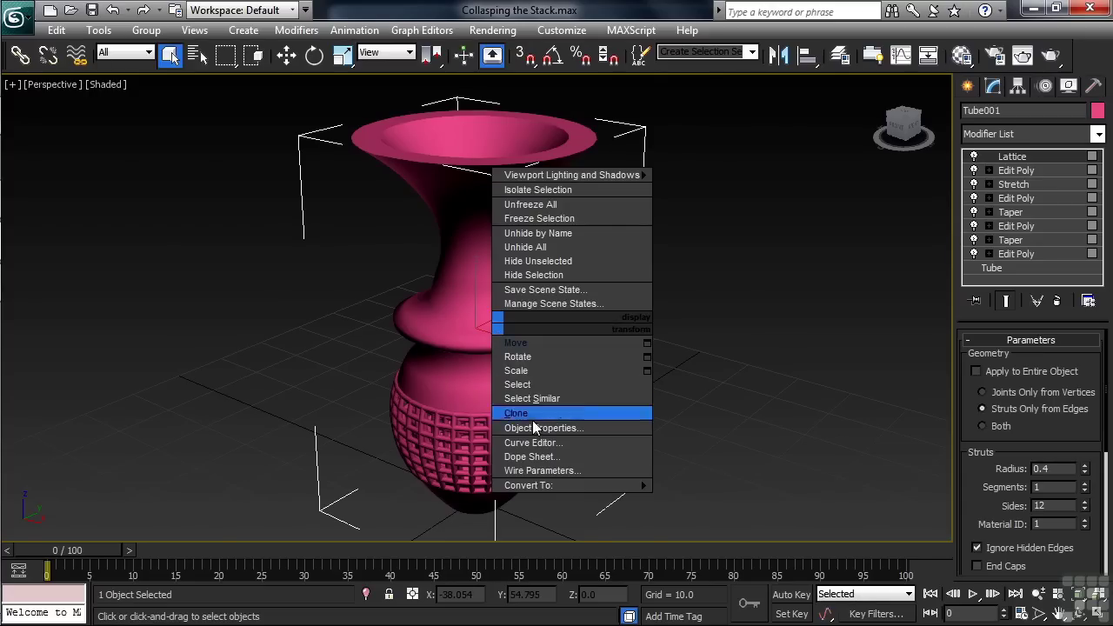
mouse_move(549, 485)
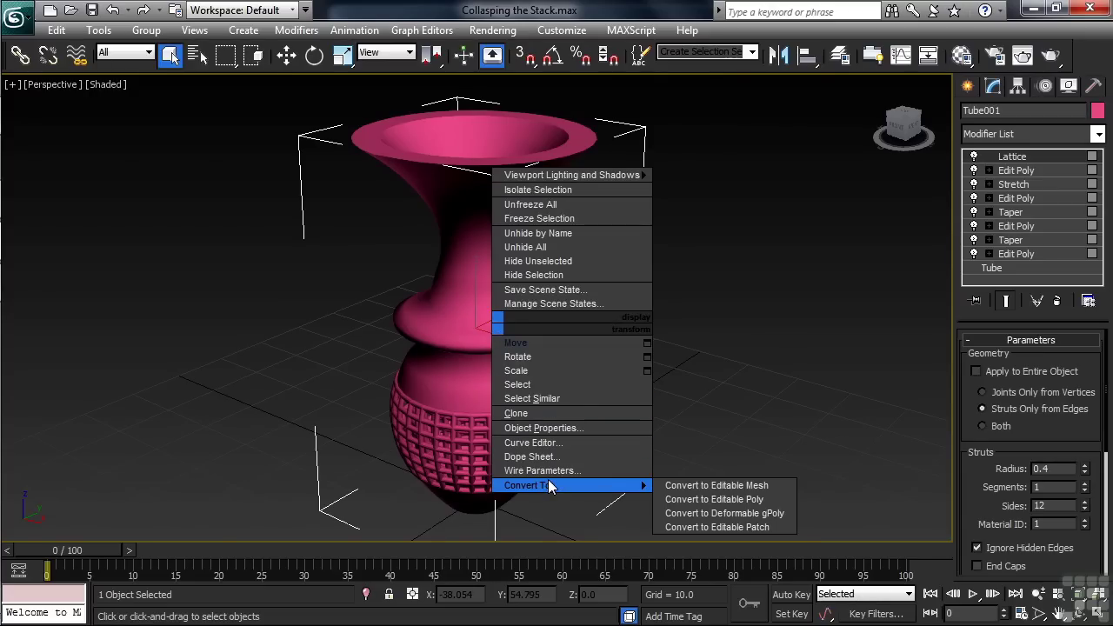
left_click(698, 502)
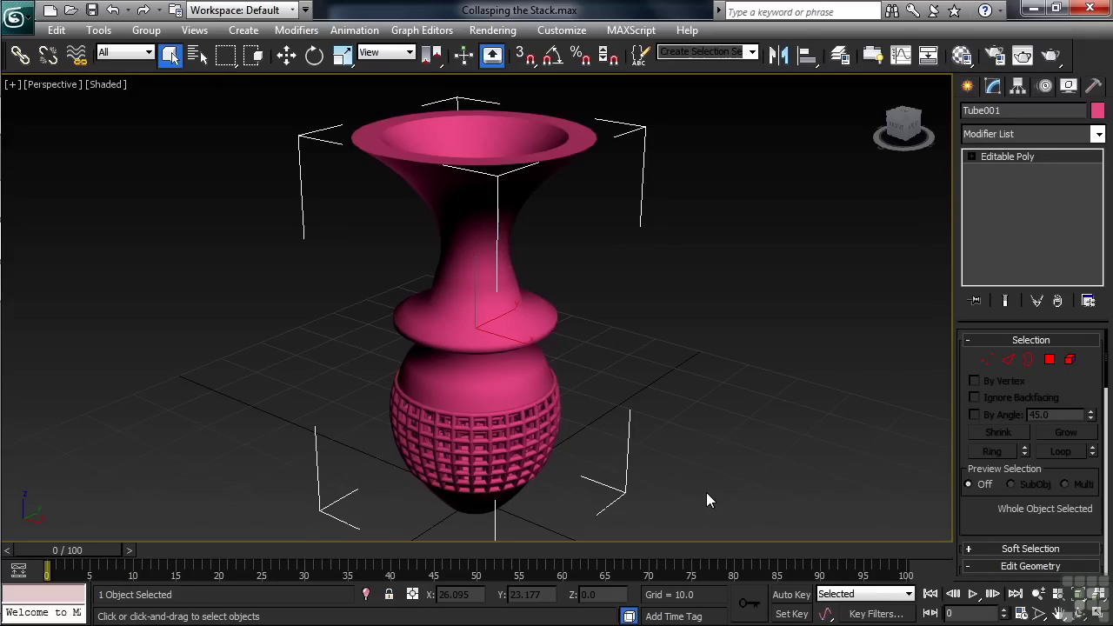
- Add a Taper with Curve -2.5 to flare the lattice base, then orbit to a lower view
left_click(1097, 136)
key("t")
left_click(992, 319)
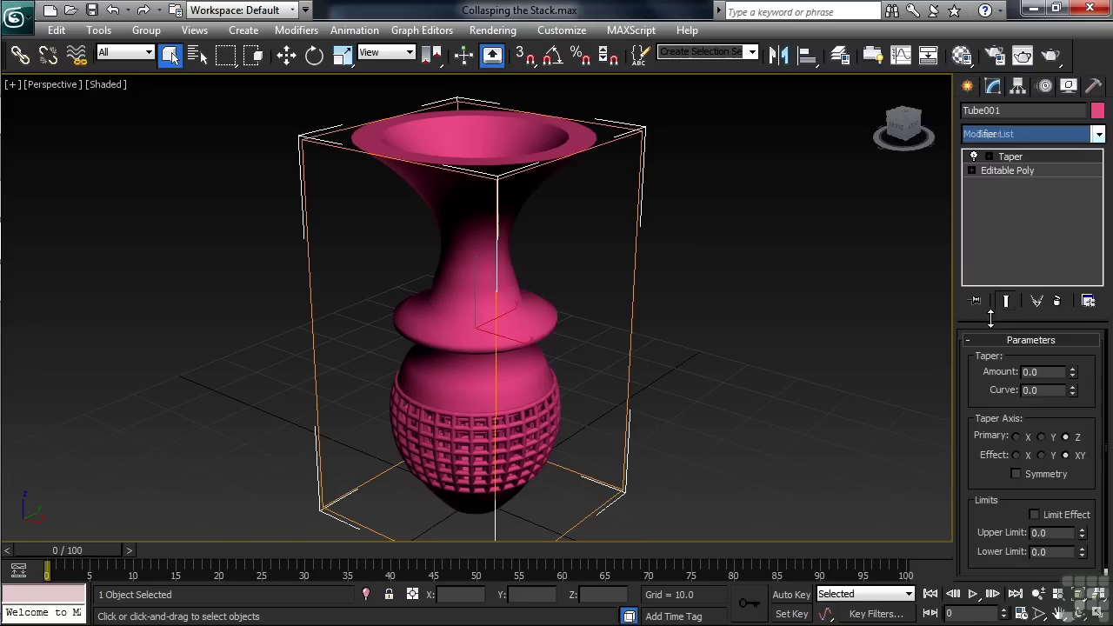
left_click_drag(1072, 393, 1057, 608)
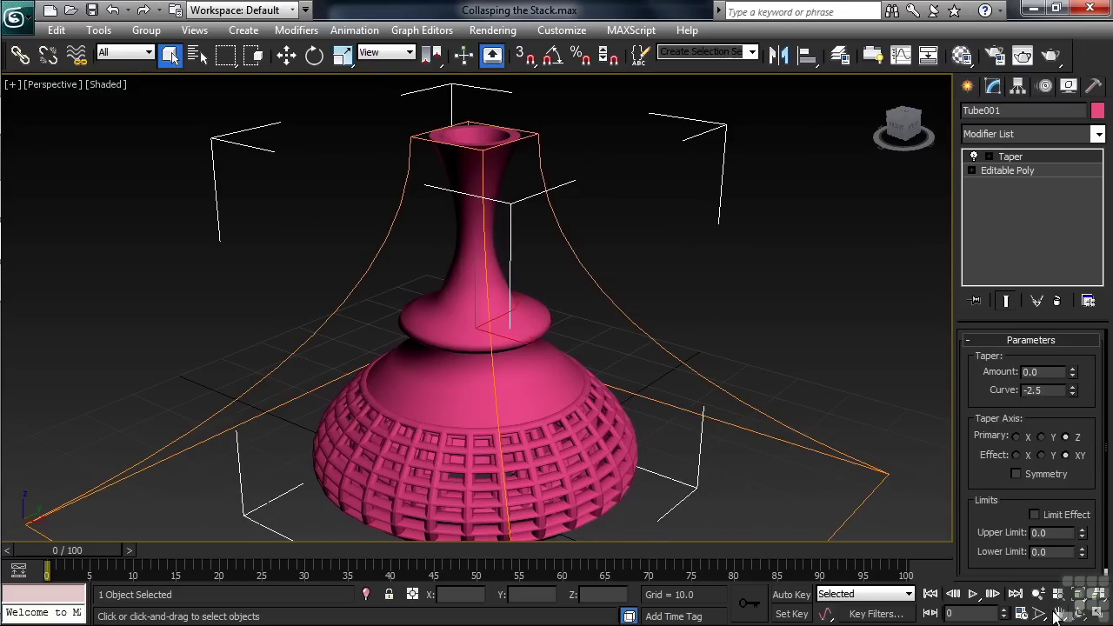
middle_click_drag(569, 410, 497, 392, "alt")
middle_click_drag(495, 431, 494, 410)
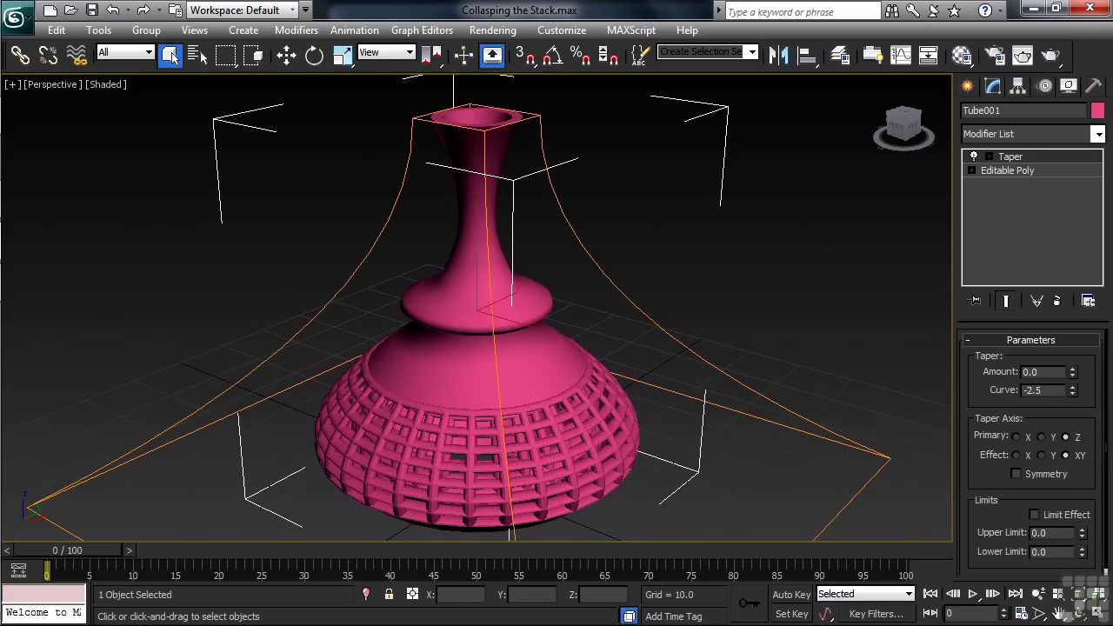
- Add a Stretch modifier above the Taper, left at 0.0
left_click(1098, 134)
scroll(1010, 391, "down", 15)
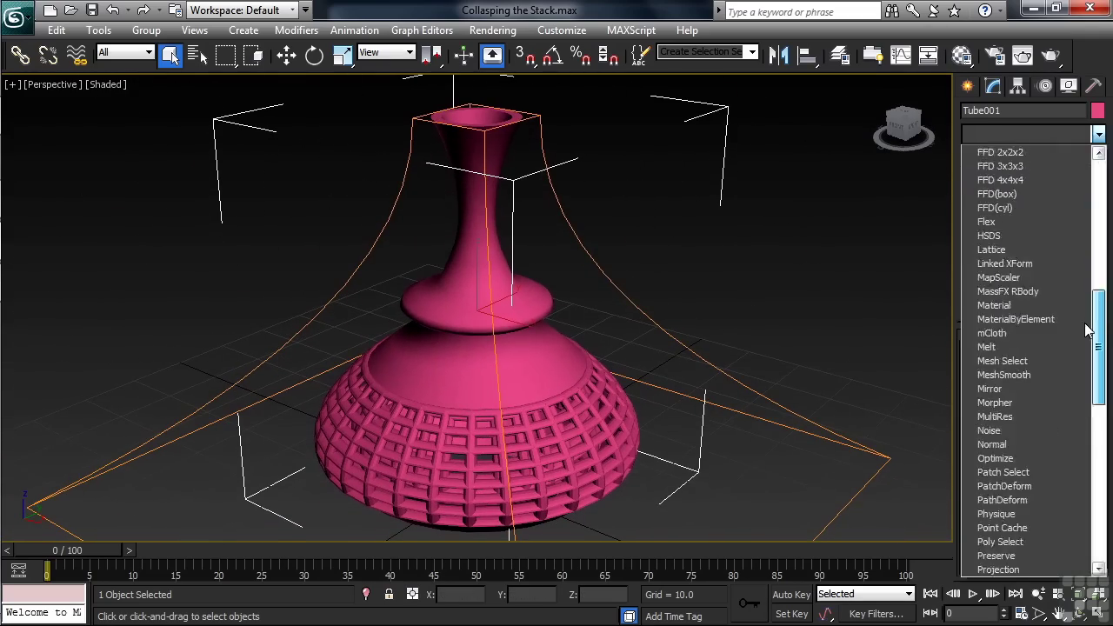
left_click(1005, 389)
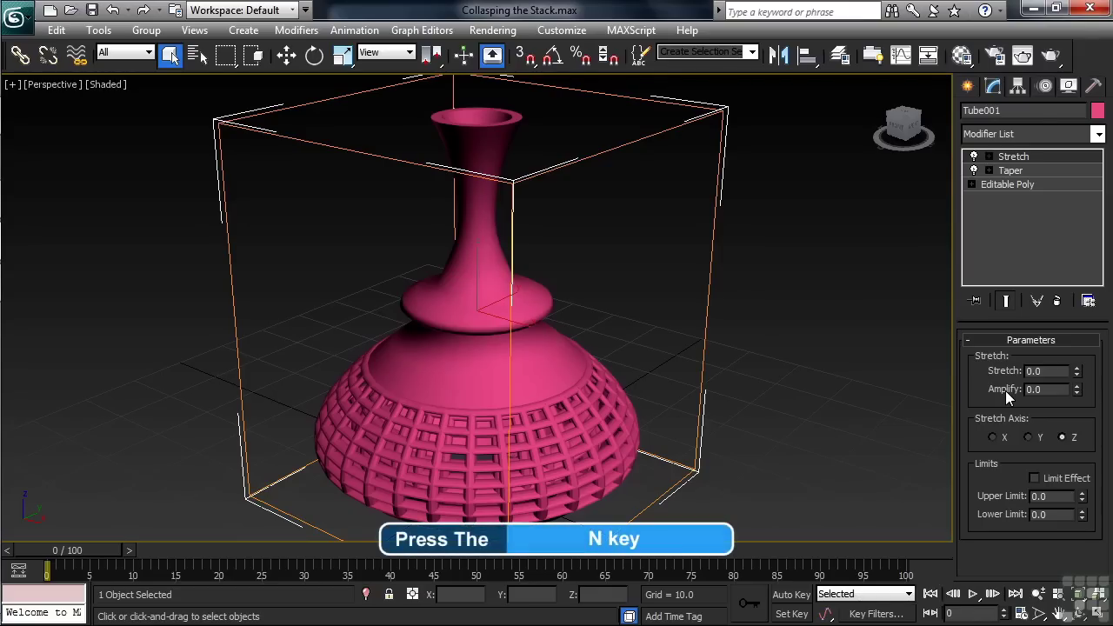
- With Auto Key on, key Stretch to 0.5 at frame 50
key("n")
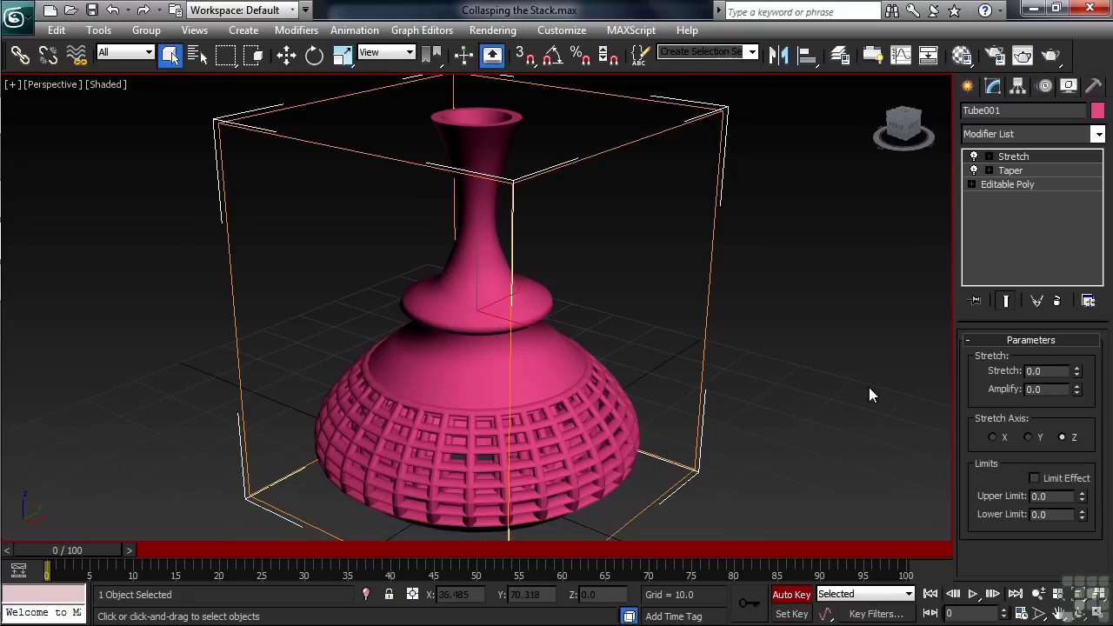
left_click_drag(98, 545, 531, 569)
key("q")
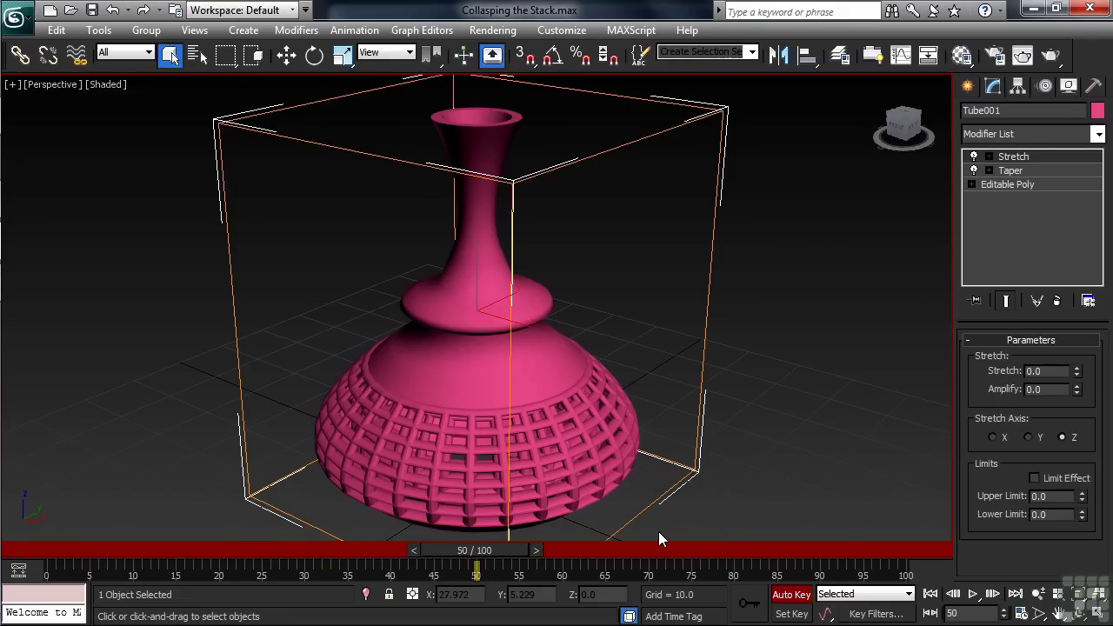
left_click_drag(1054, 371, 1012, 374)
type("0.5")
key("Return")
- Key Stretch to -0.1 at frame 100
left_click_drag(474, 550, 988, 556)
key("q")
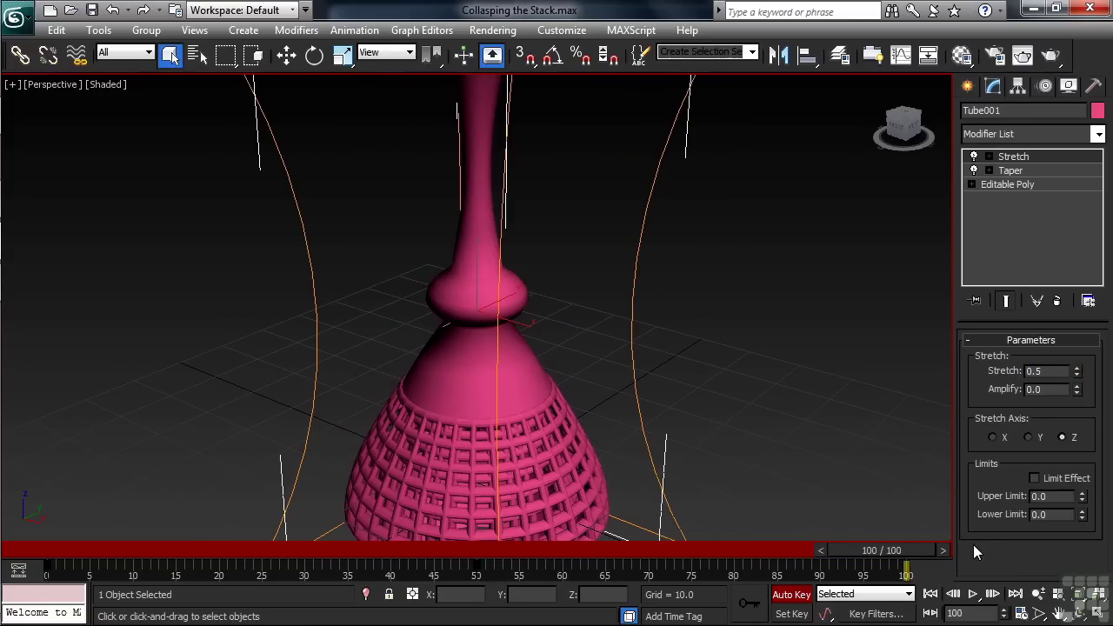
double_click(1059, 371)
type("-0.1")
key("Return")
- Rotate the vase 70° about X with angle snap on, and zoom out to fit it
key("alt+z")
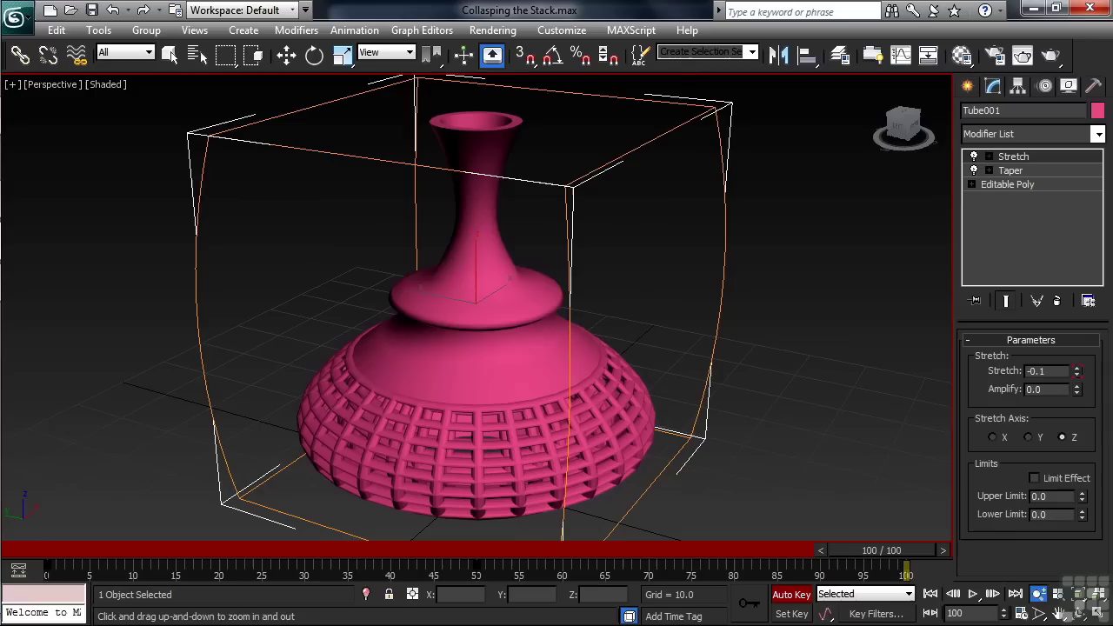
left_click(553, 56)
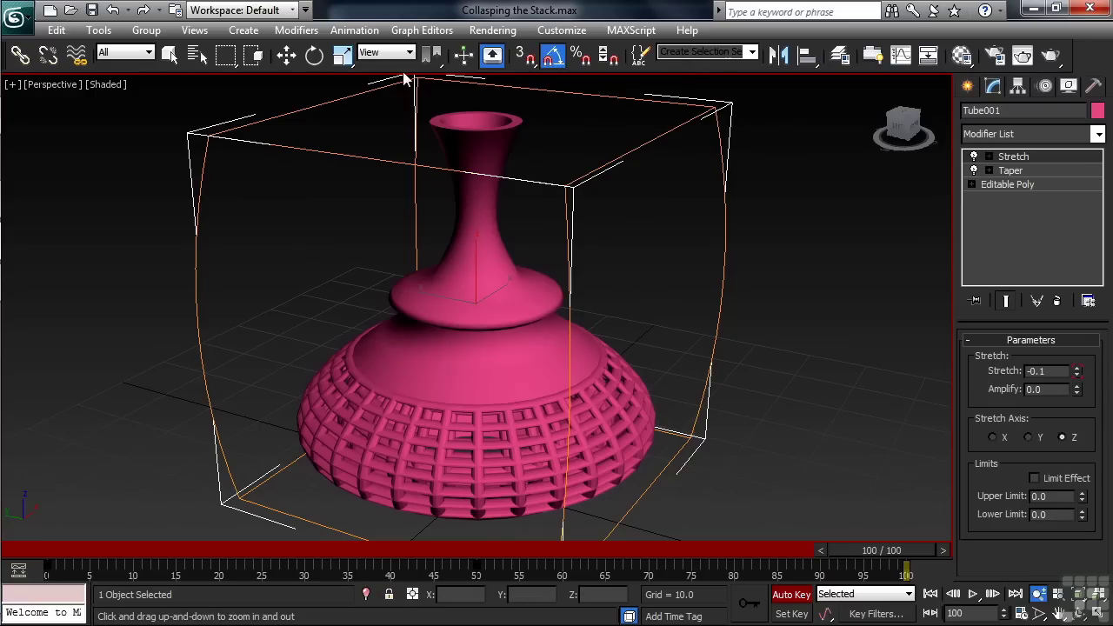
left_click(316, 59)
left_click_drag(506, 276, 527, 52)
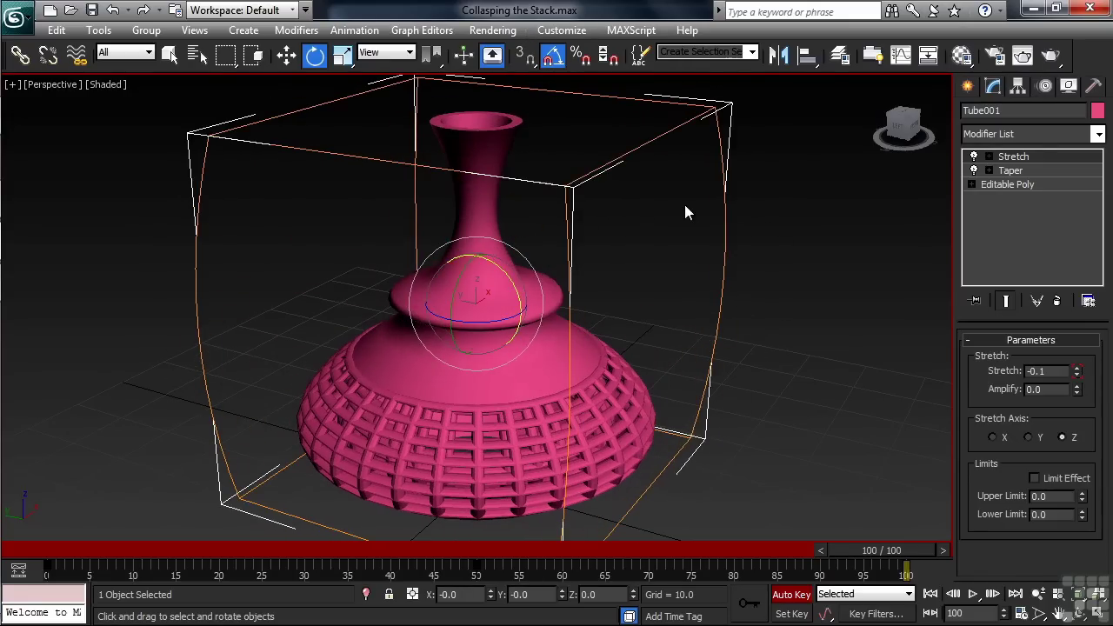
key("q")
left_click(1038, 593)
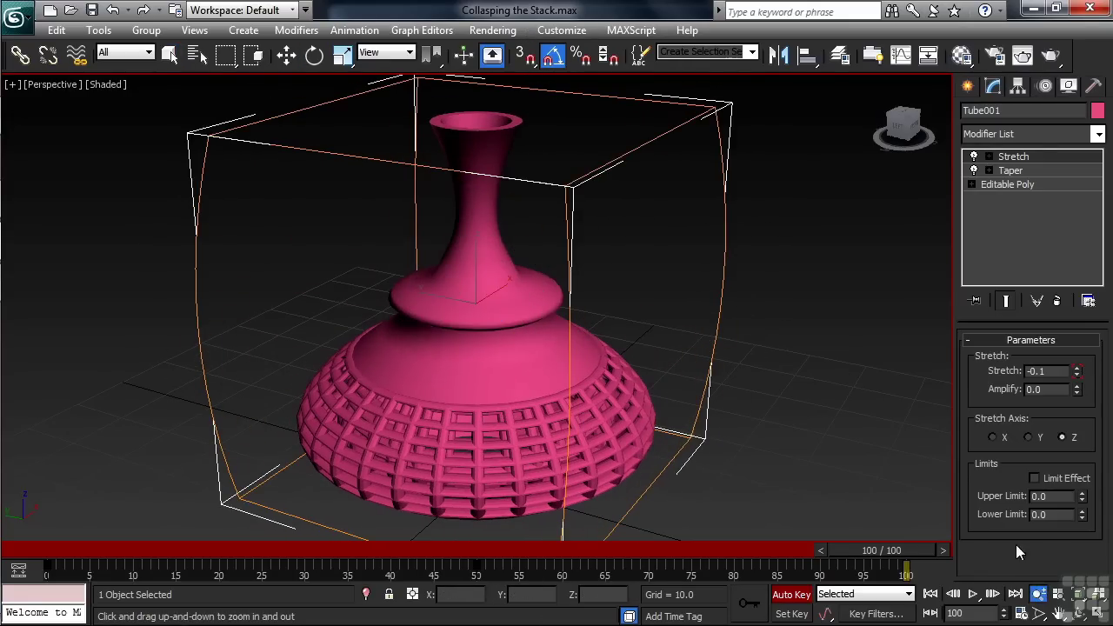
left_click_drag(612, 356, 565, 377)
- Play and stop the animation, then scrub back to frame 40
left_click(972, 593)
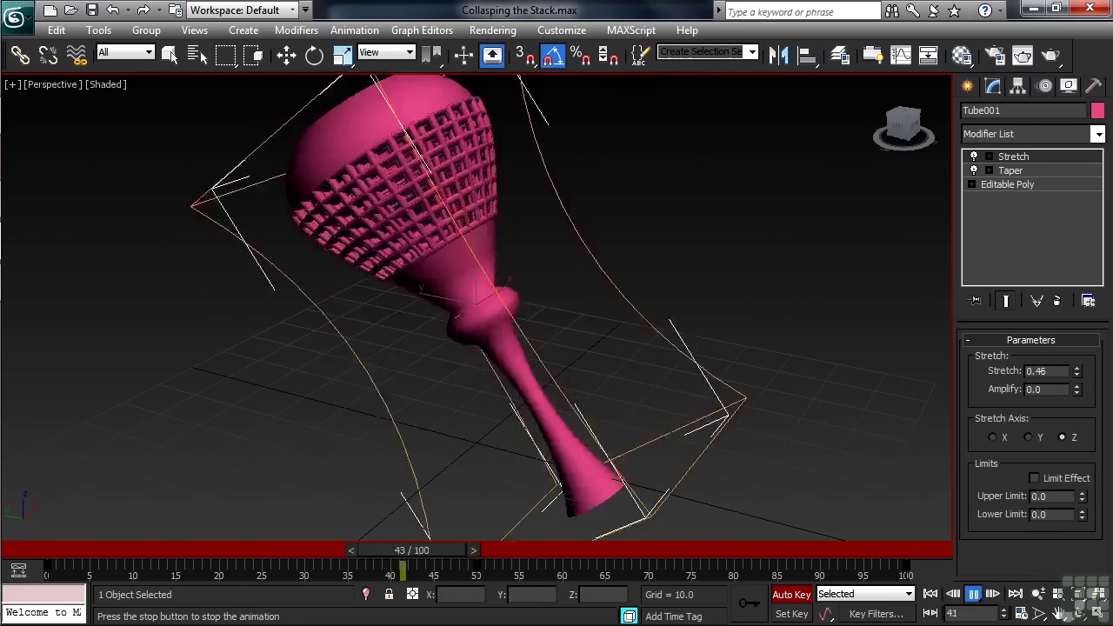
left_click(972, 594)
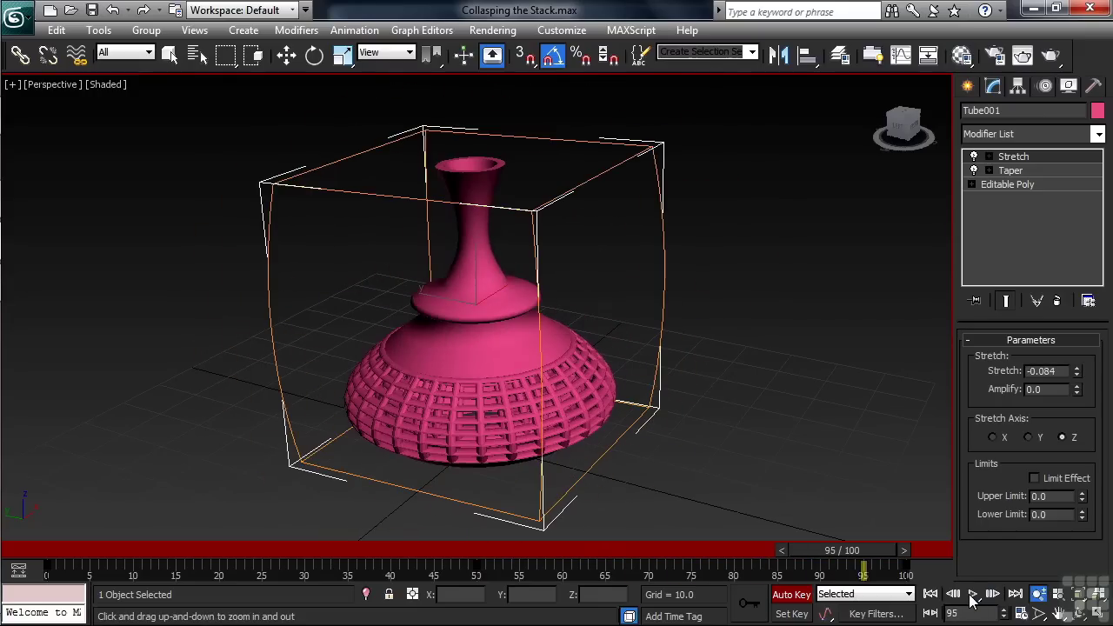
left_click(972, 597)
left_click_drag(886, 548, 434, 540)
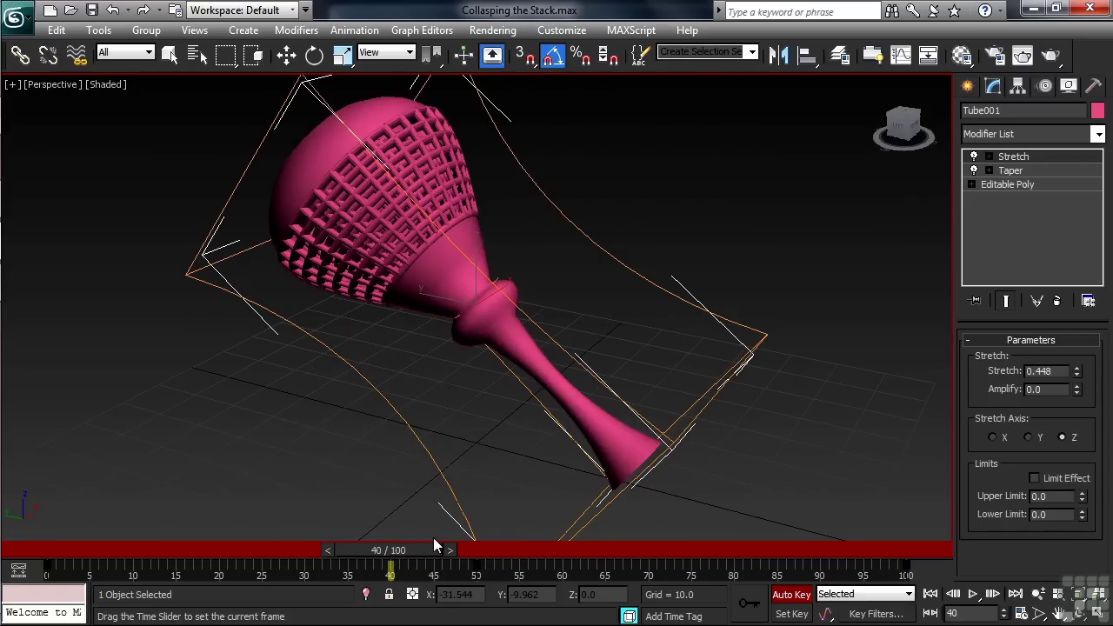
key("alt+z")
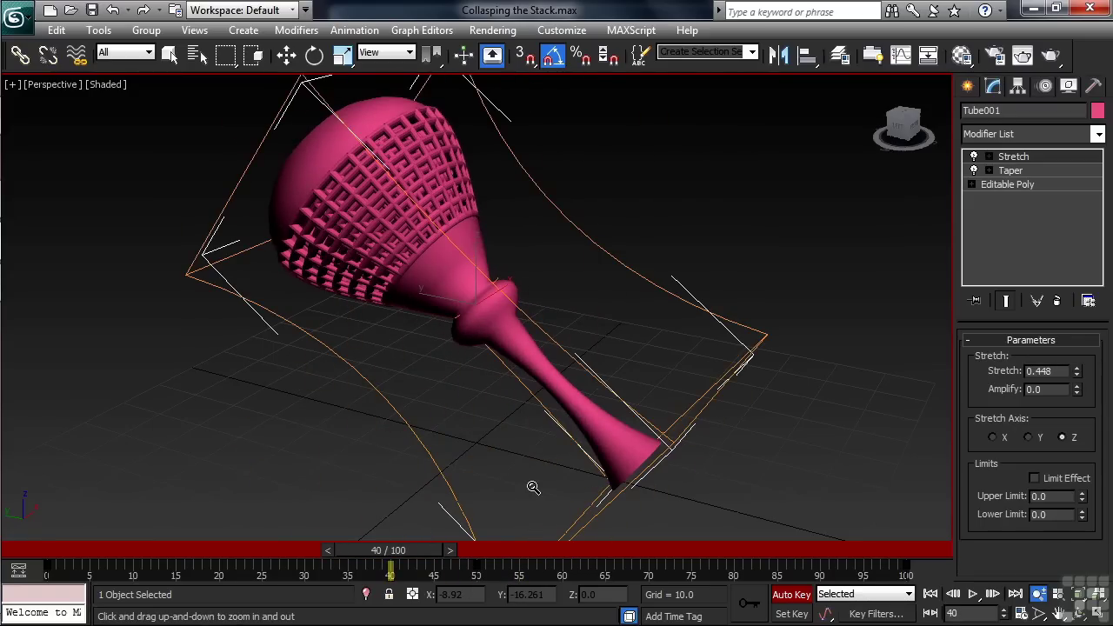
- Convert the animated vase to Editable Poly and play the animation to confirm it still tilts
key("q")
right_click(429, 193)
mouse_move(486, 352)
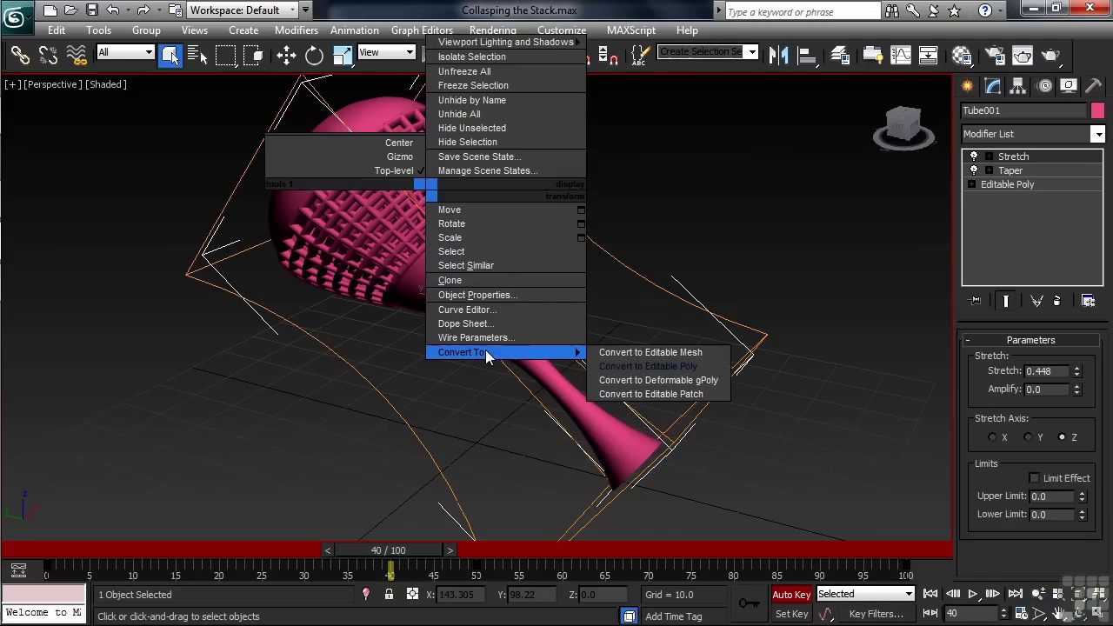
left_click(613, 365)
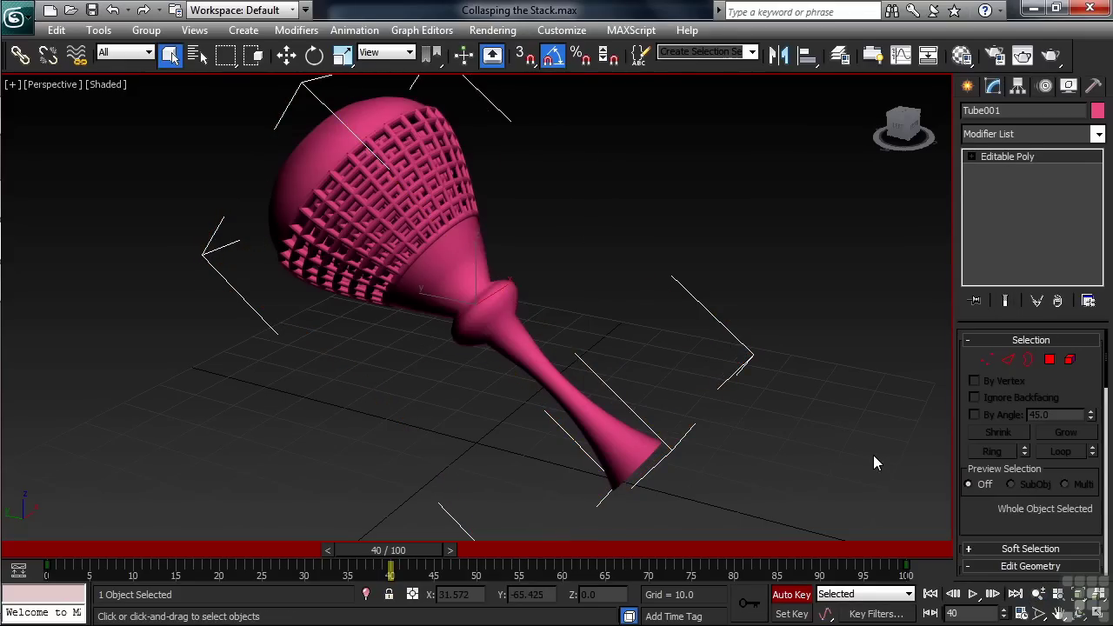
key("/")
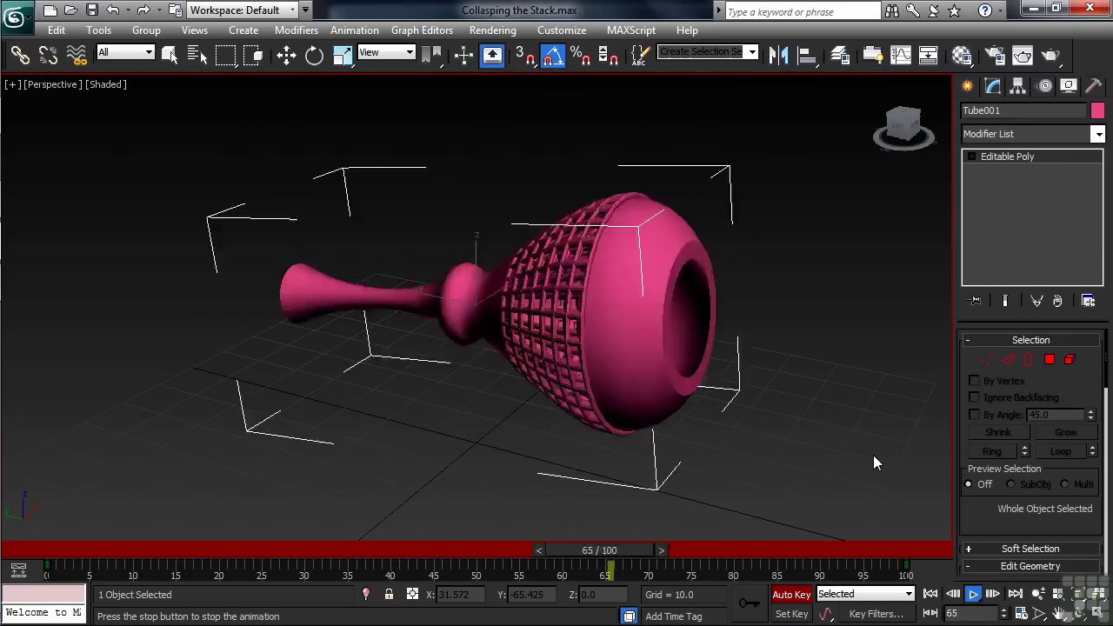
key("/")
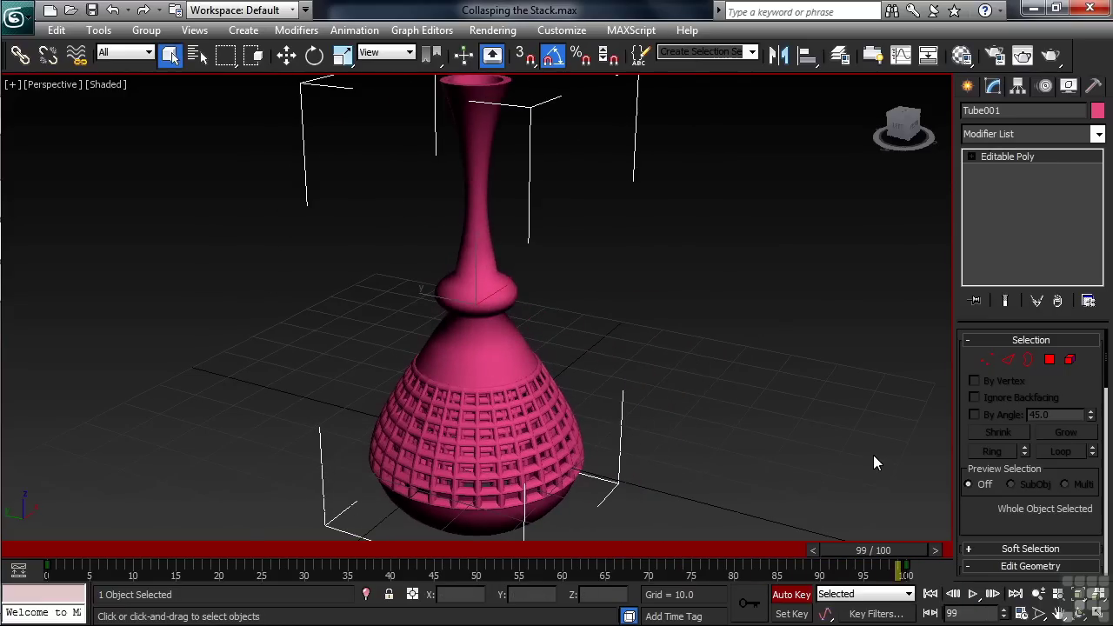